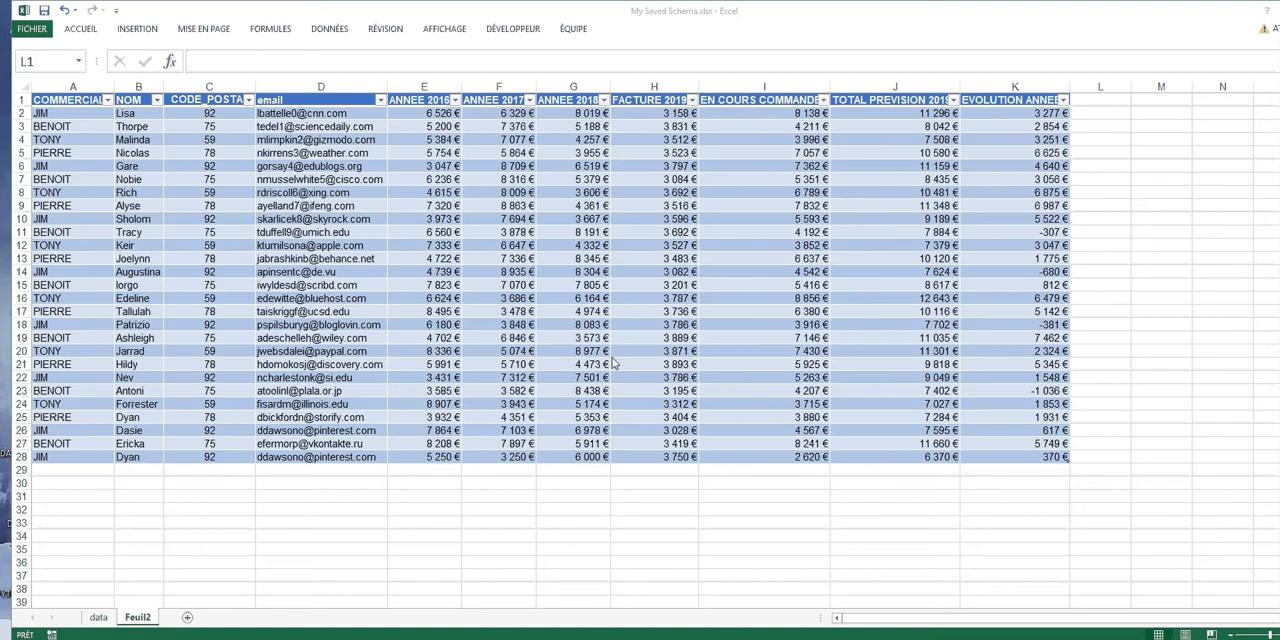
Create a pivot table from the whole sales table A1:K28 on a new worksheet
click(632, 236)
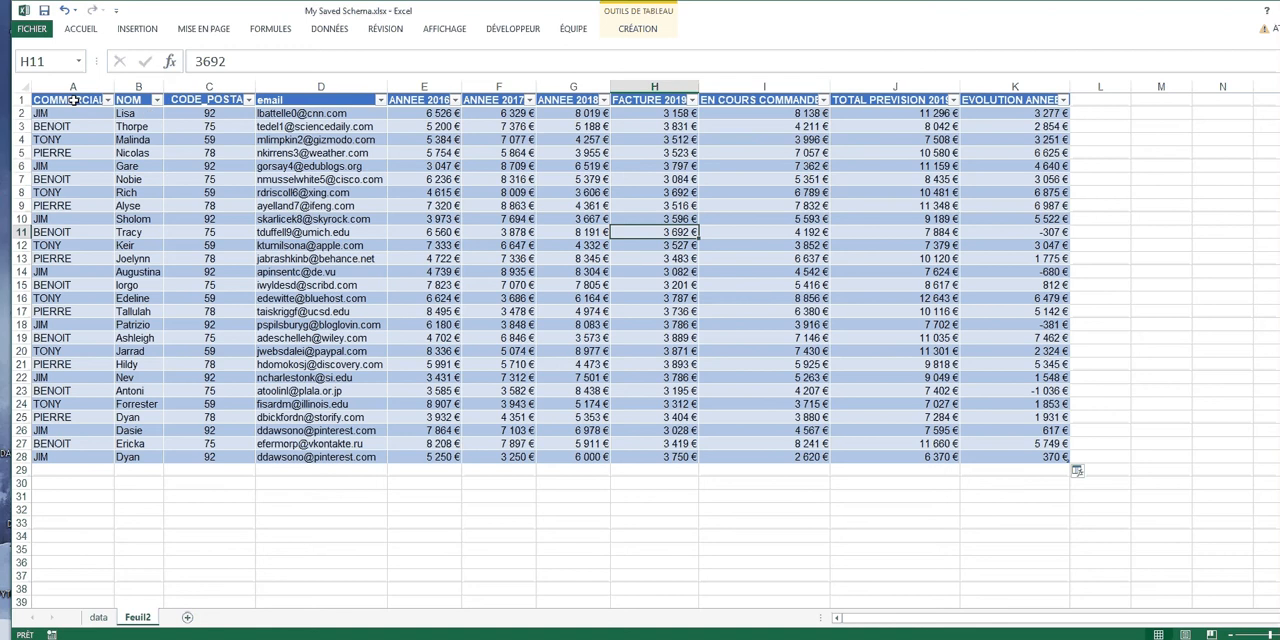
drag(74, 100, 205, 100)
drag(377, 114, 991, 461)
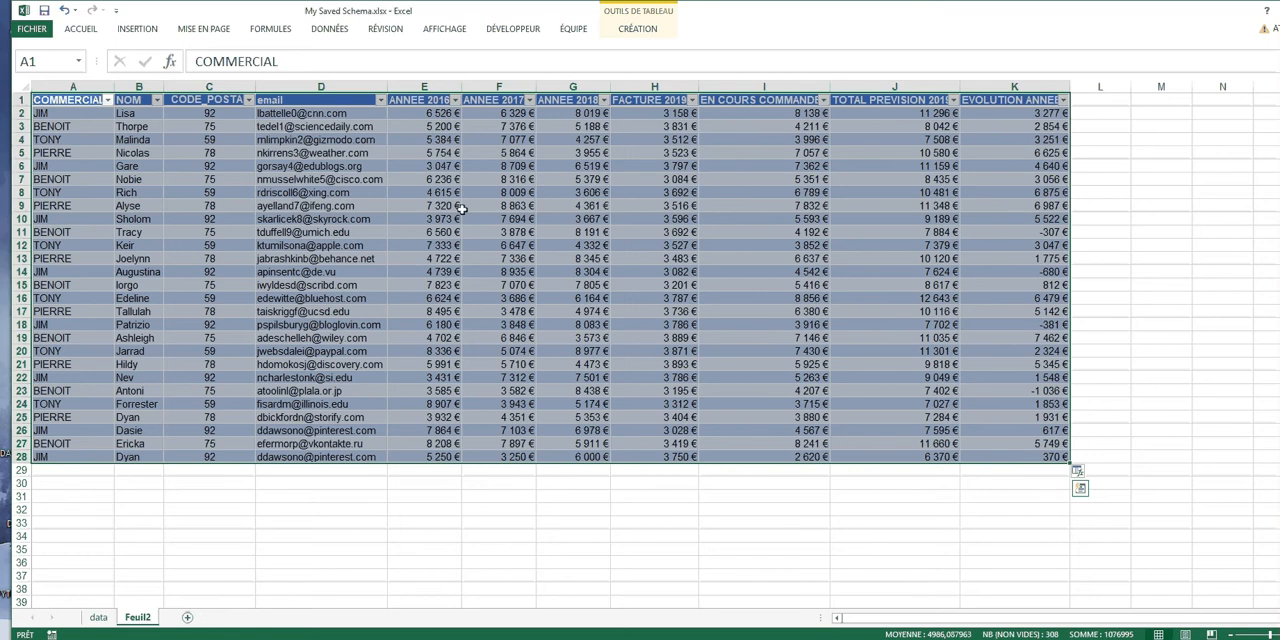
click(137, 30)
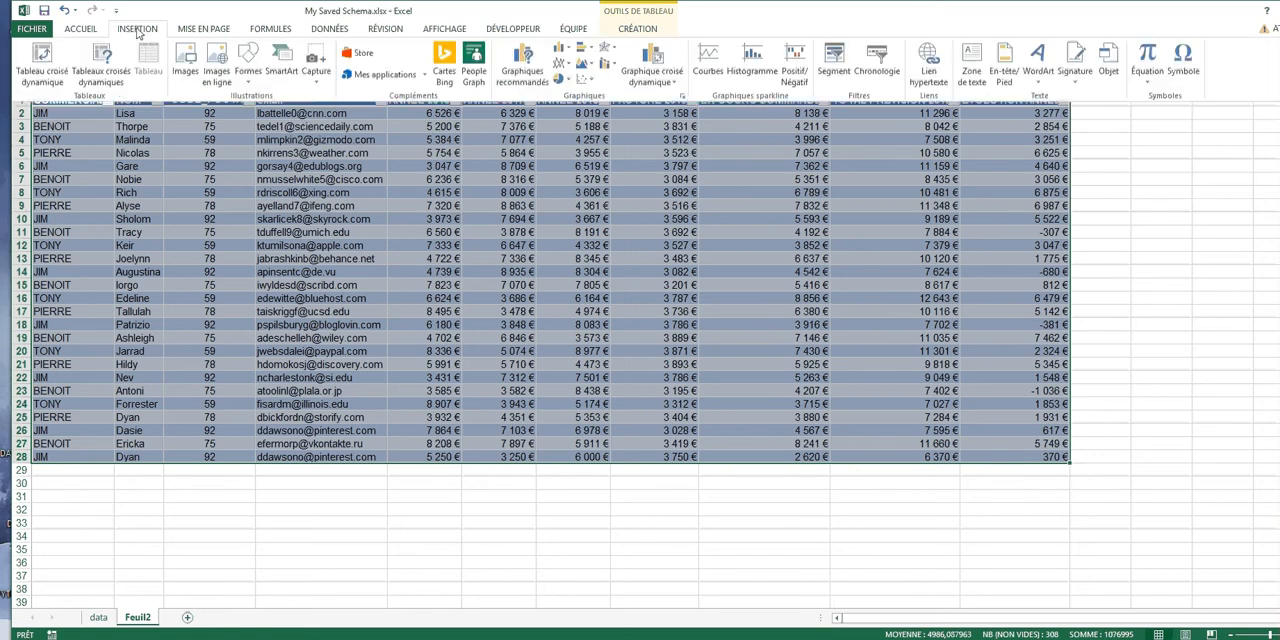
click(42, 75)
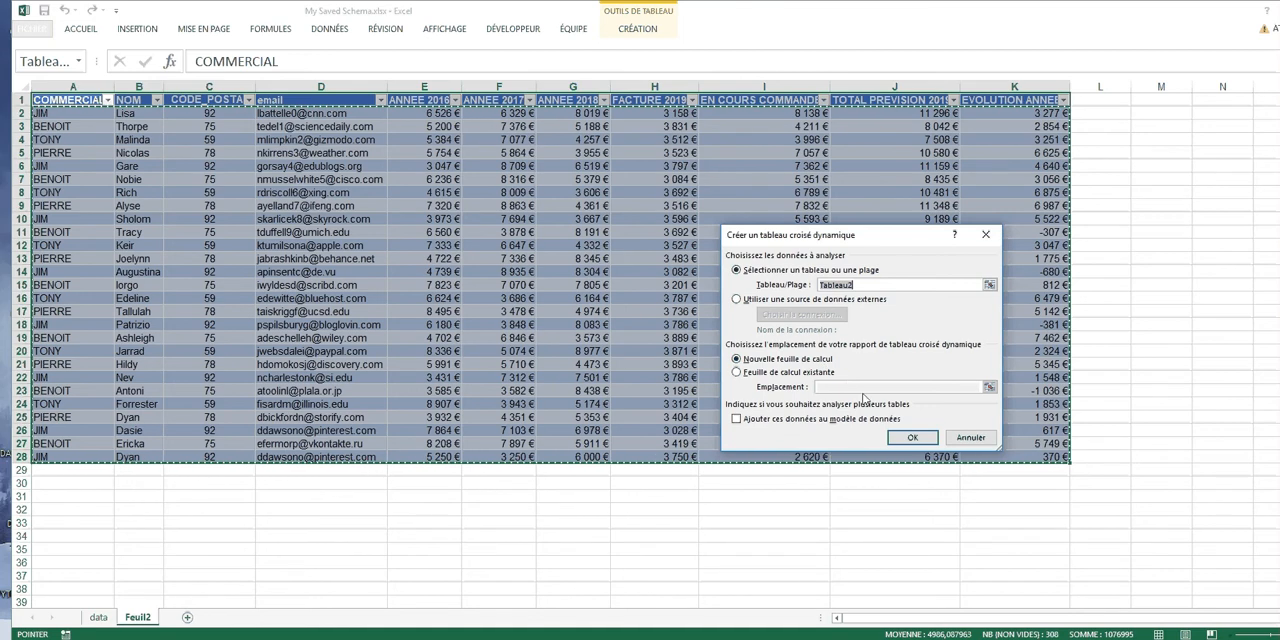
click(912, 438)
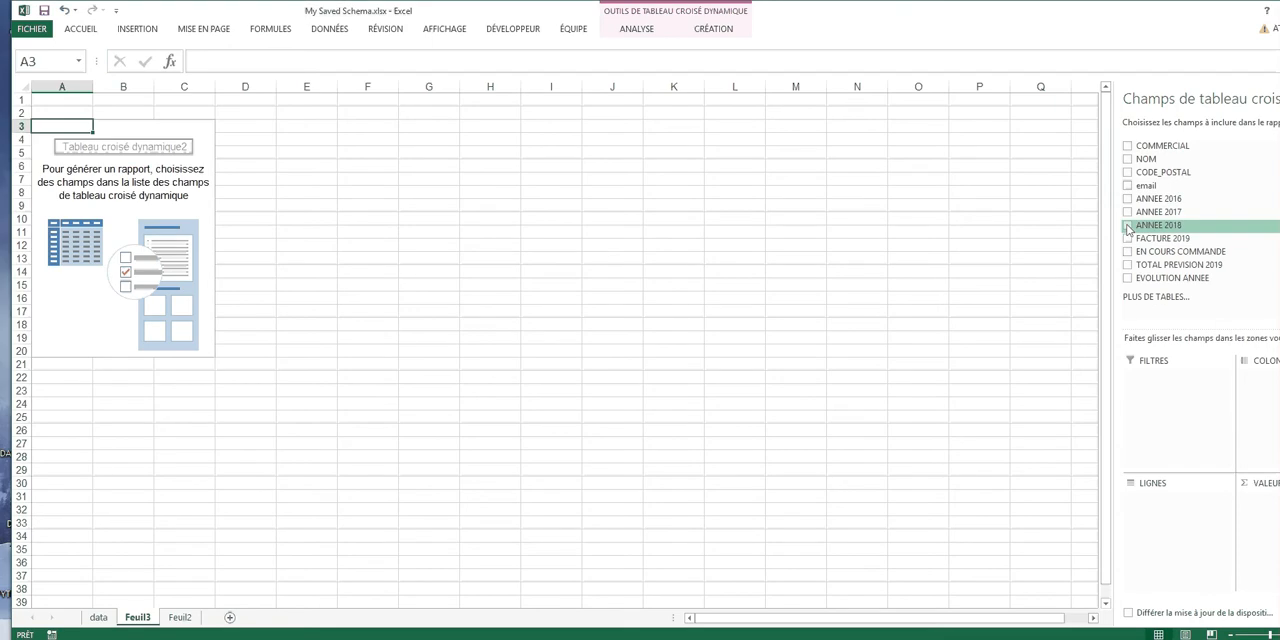
Add ANNEE 2018 and TOTAL PREVISION 2019 as summed values and NOM as the row field of the pivot table
click(1128, 226)
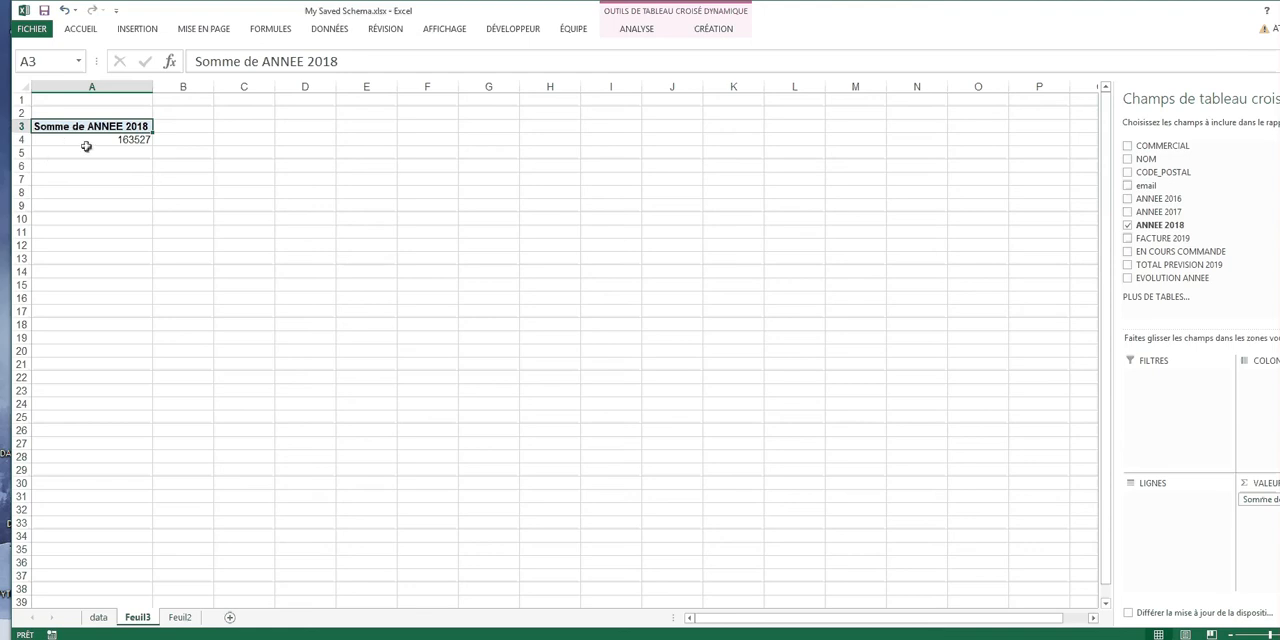
click(1129, 266)
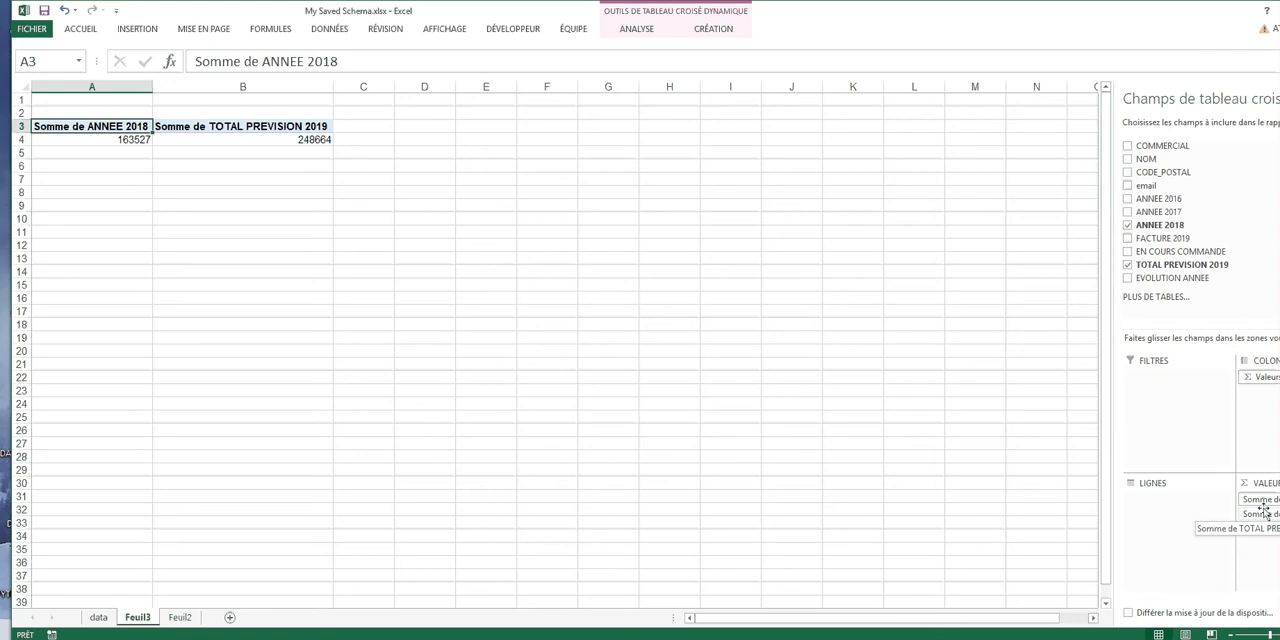
click(1128, 160)
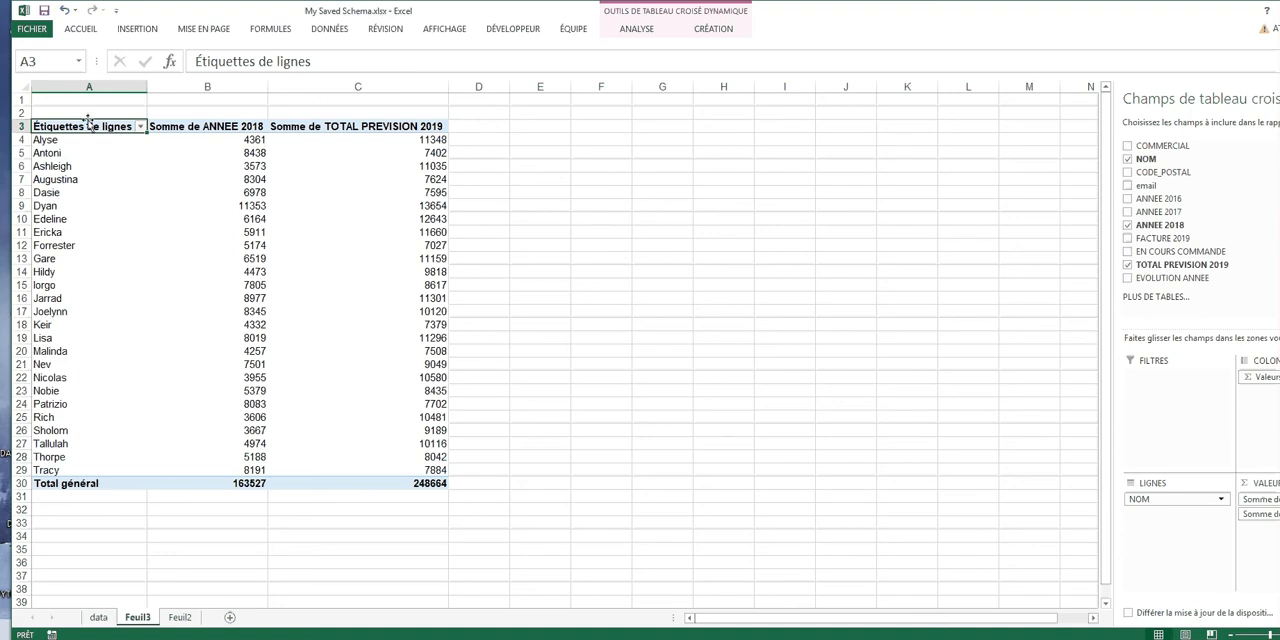
Insert eight blank rows at row 2 to make space above the pivot table
click(20, 112)
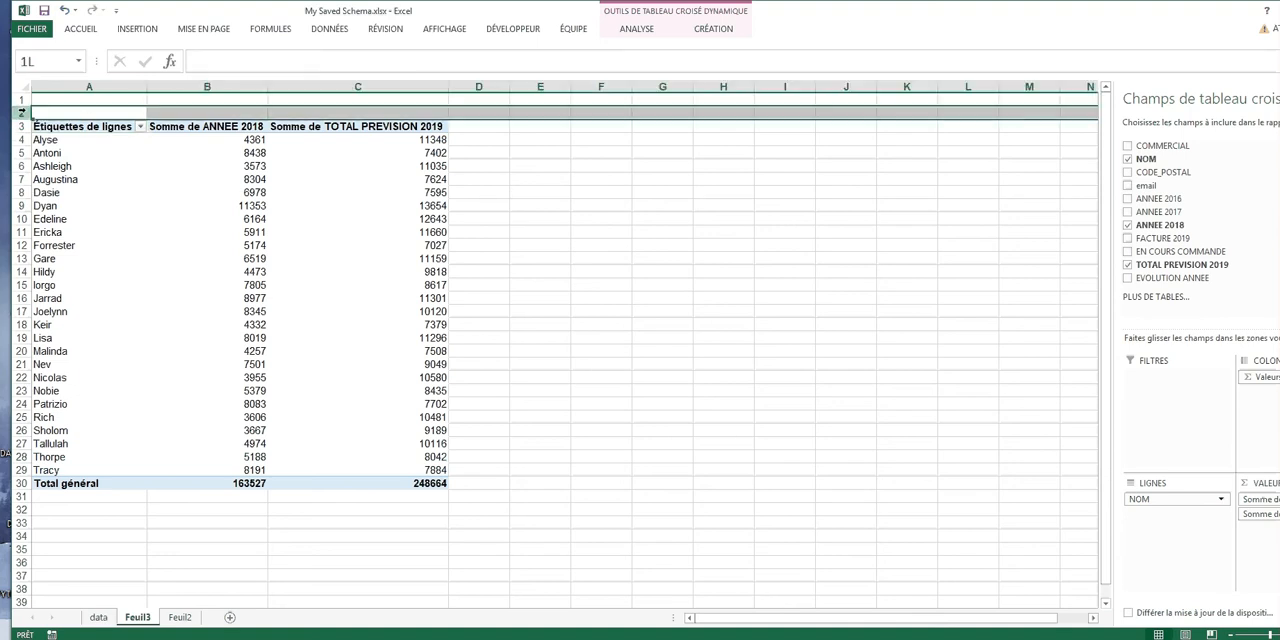
drag(20, 112, 42, 205)
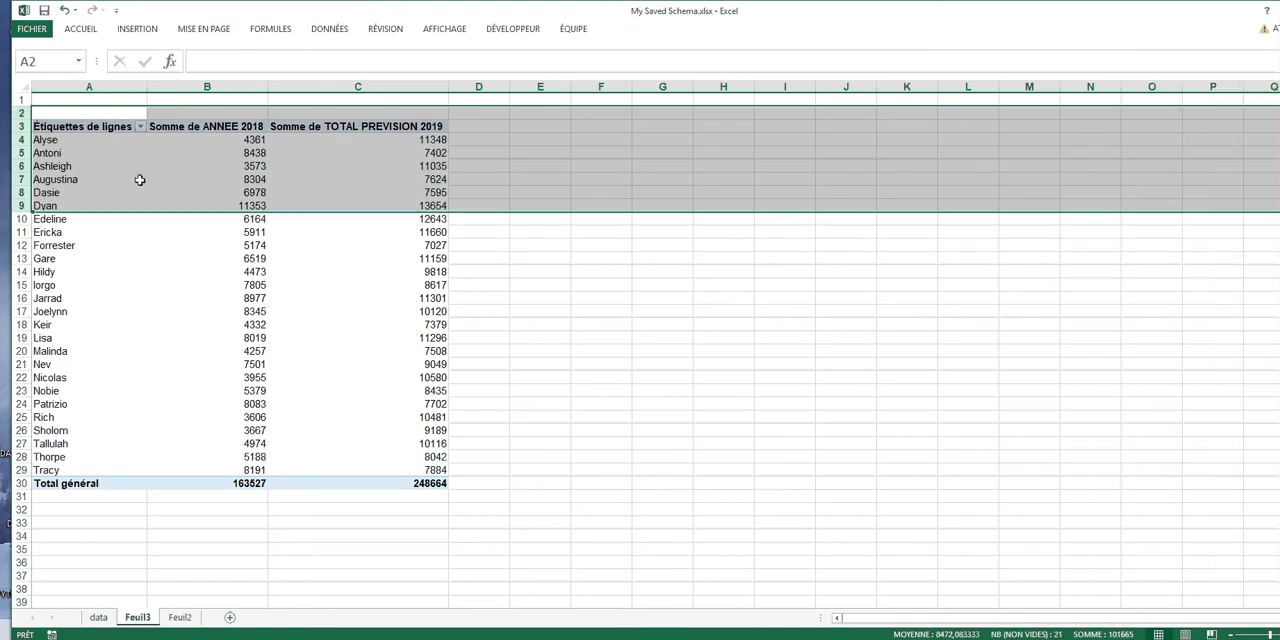
right_click(140, 180)
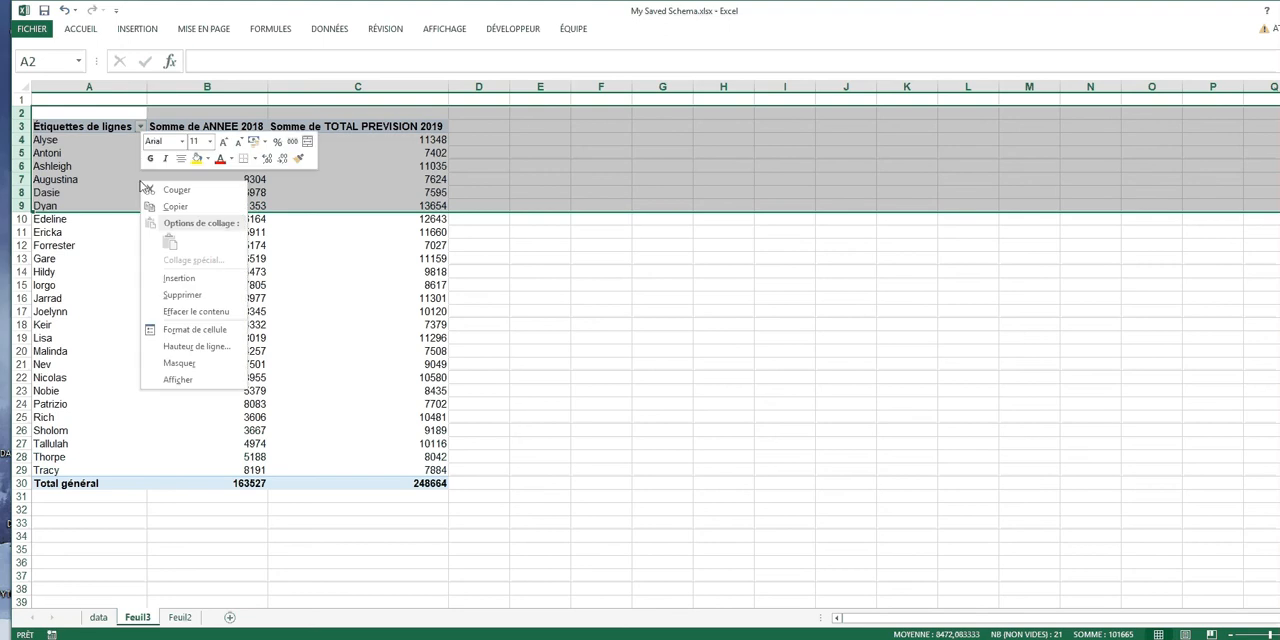
click(182, 278)
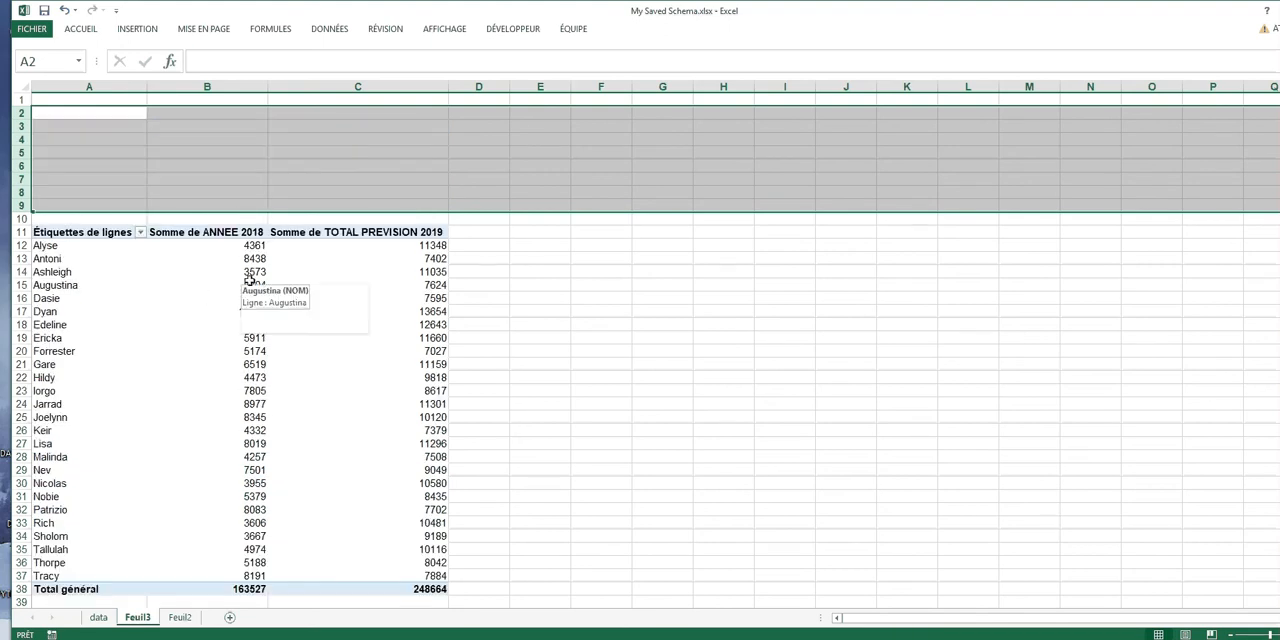
click(432, 157)
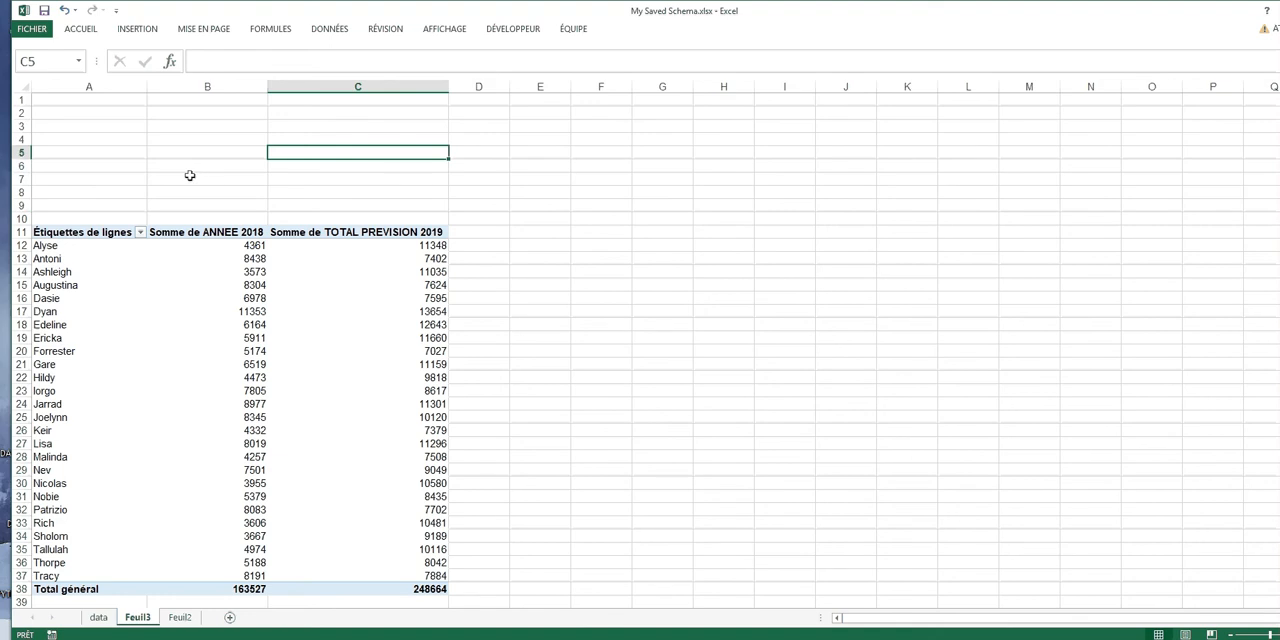
Insert a COMMERCIAL slicer, shorten it to fit its four entries and place it above the pivot table over column C
click(324, 314)
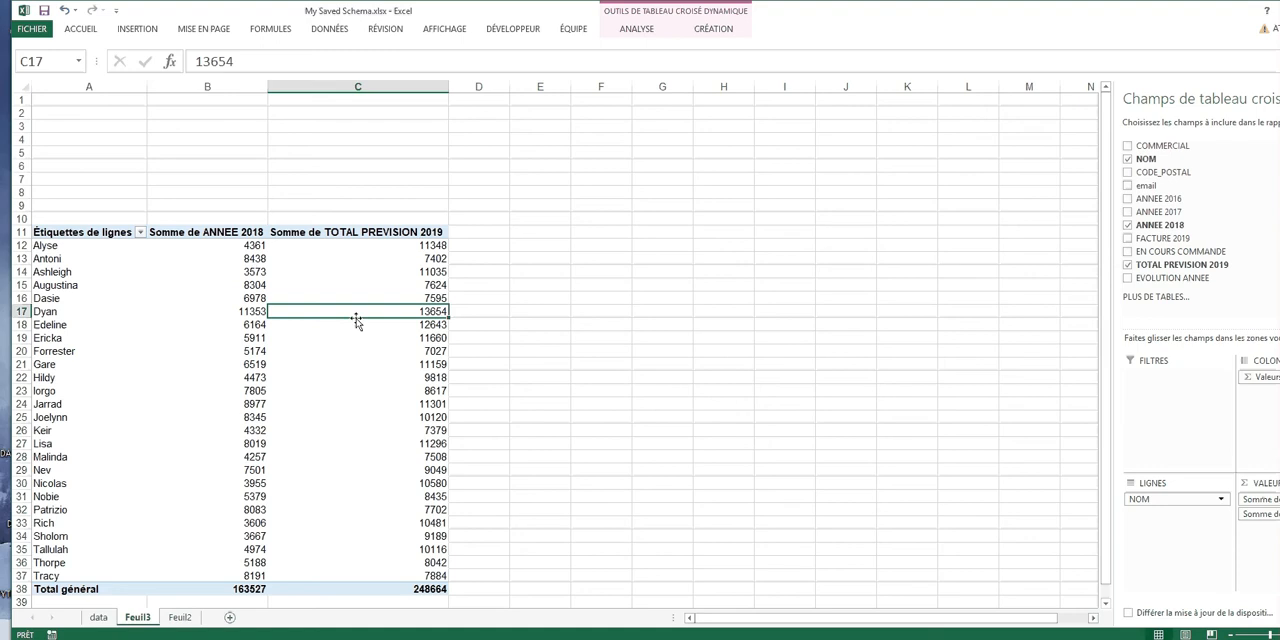
click(637, 29)
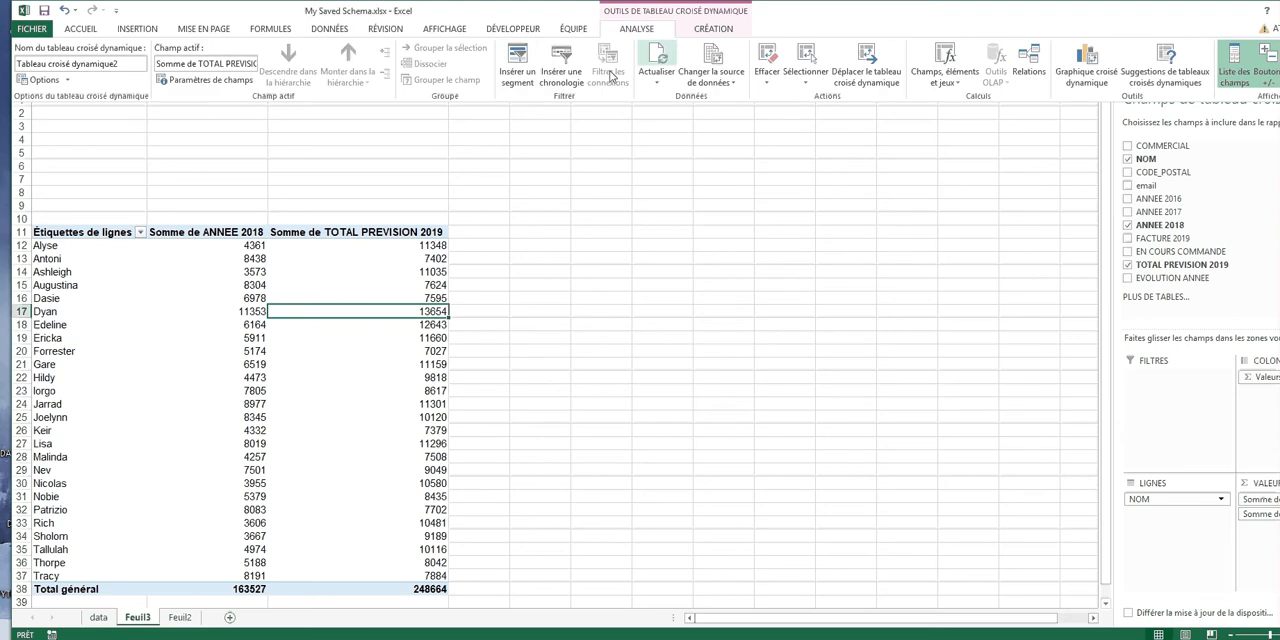
click(510, 76)
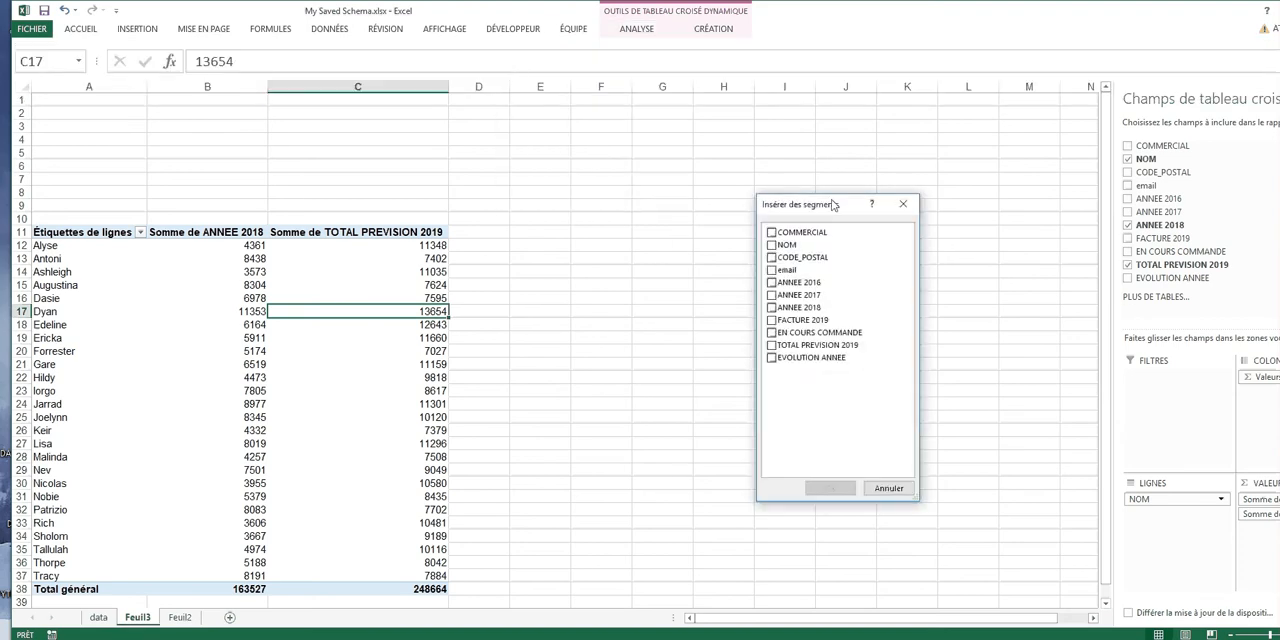
drag(832, 206, 700, 162)
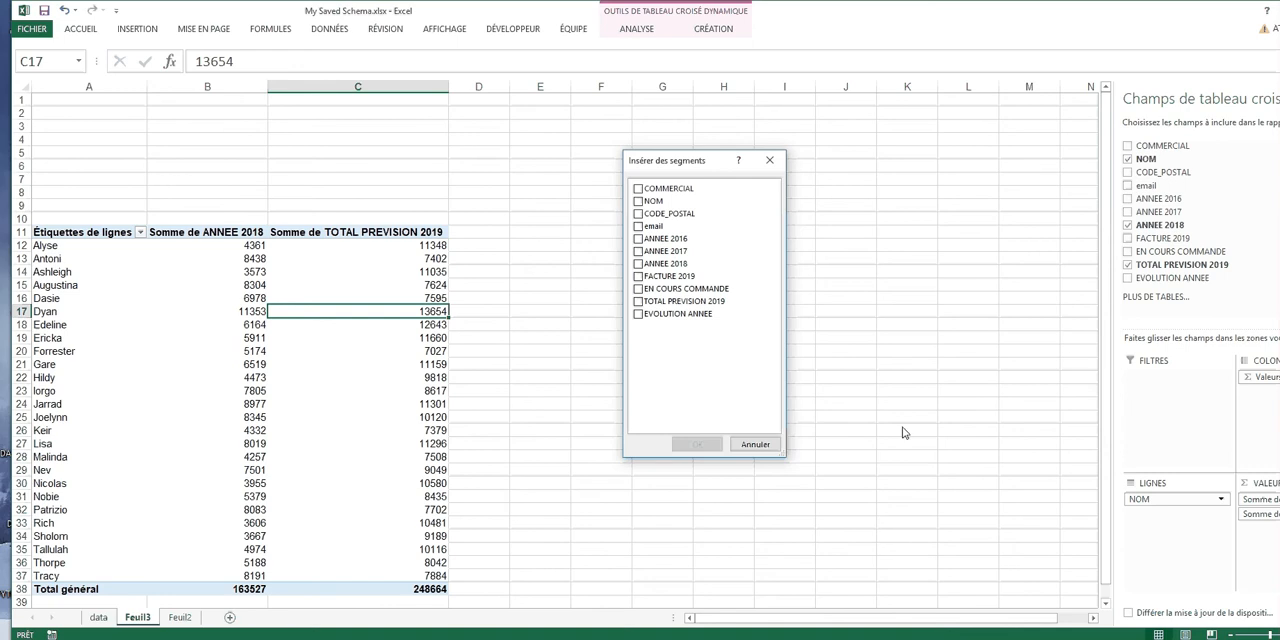
click(641, 190)
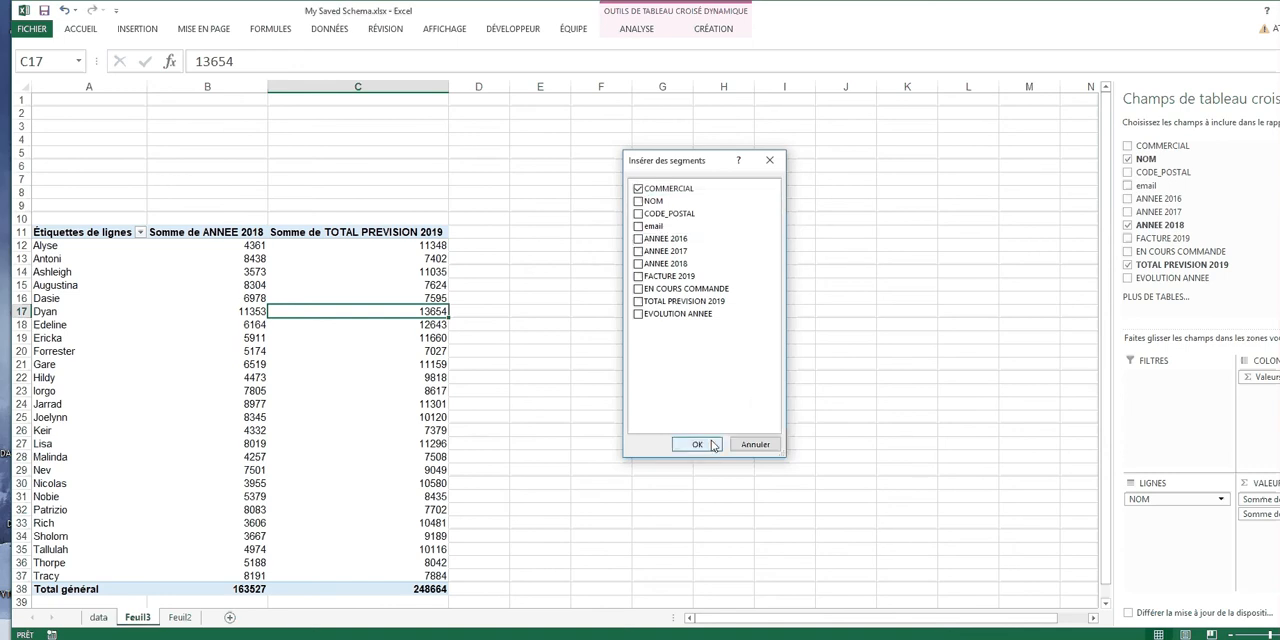
click(713, 446)
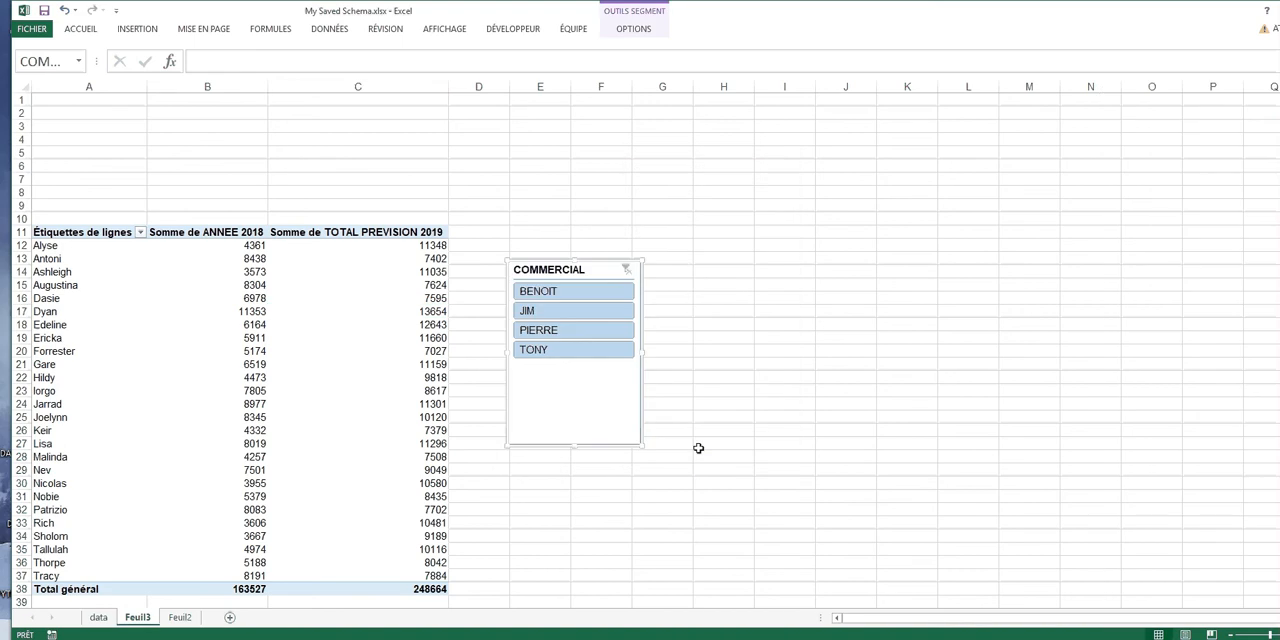
drag(576, 445, 577, 377)
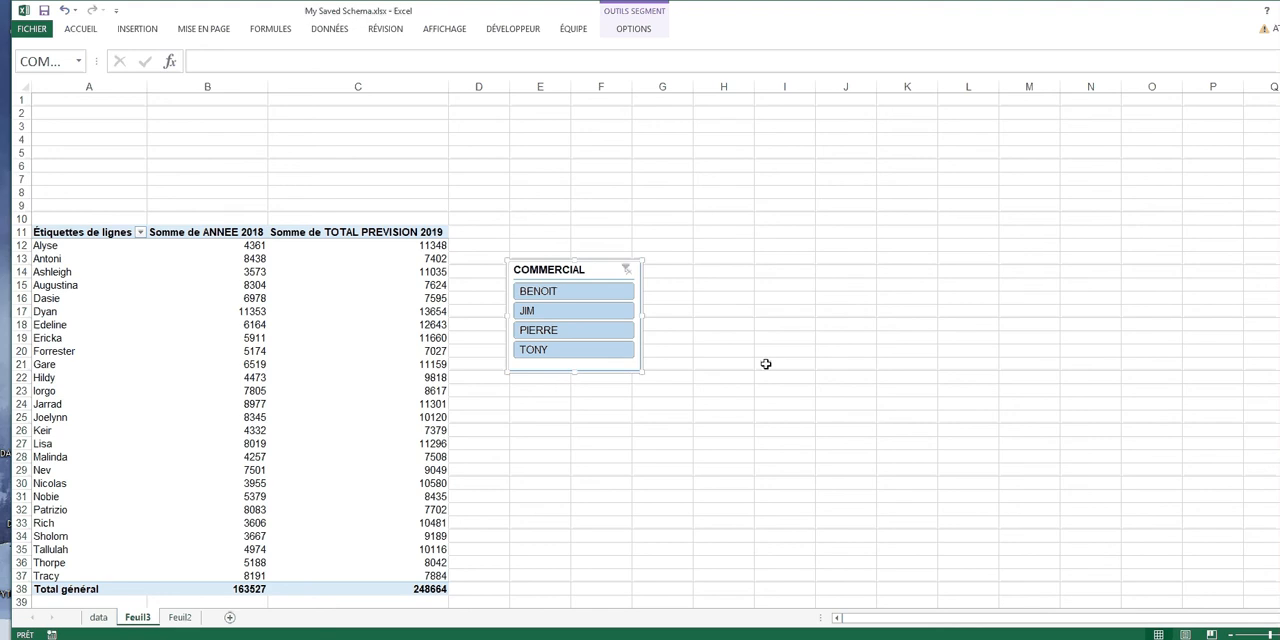
drag(595, 275, 354, 117)
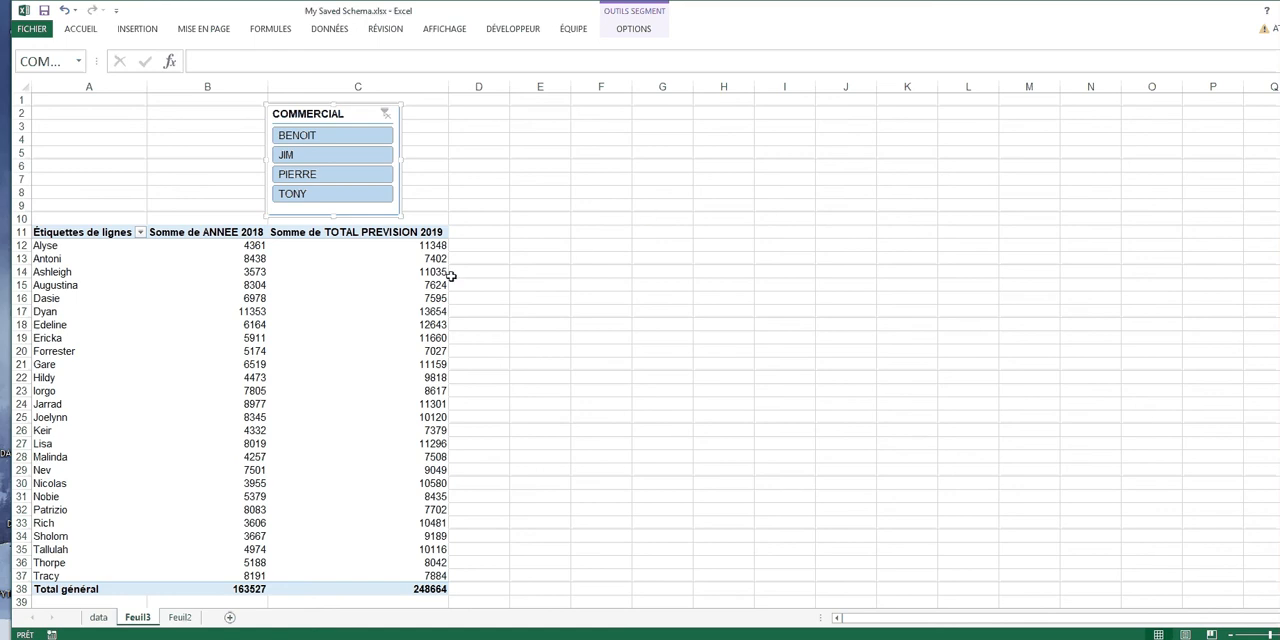
Insert a CODE_POSTAL slicer, place it beside the COMMERCIAL slicer over columns D and E, and shorten it to match
click(384, 315)
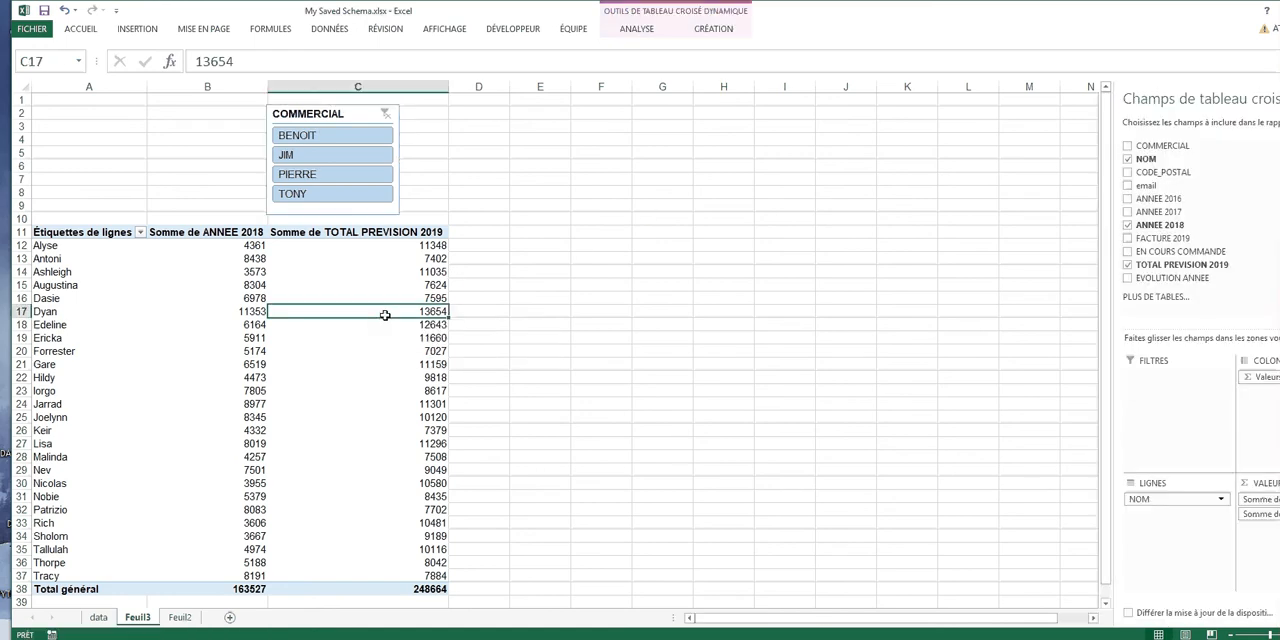
click(650, 32)
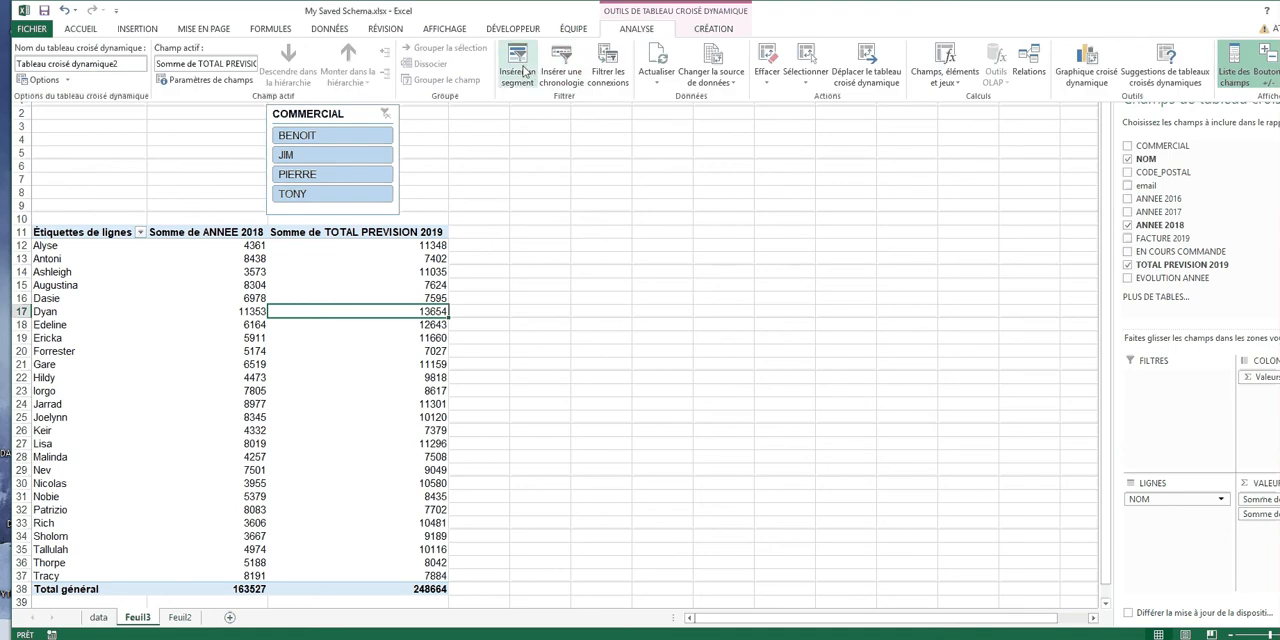
click(517, 68)
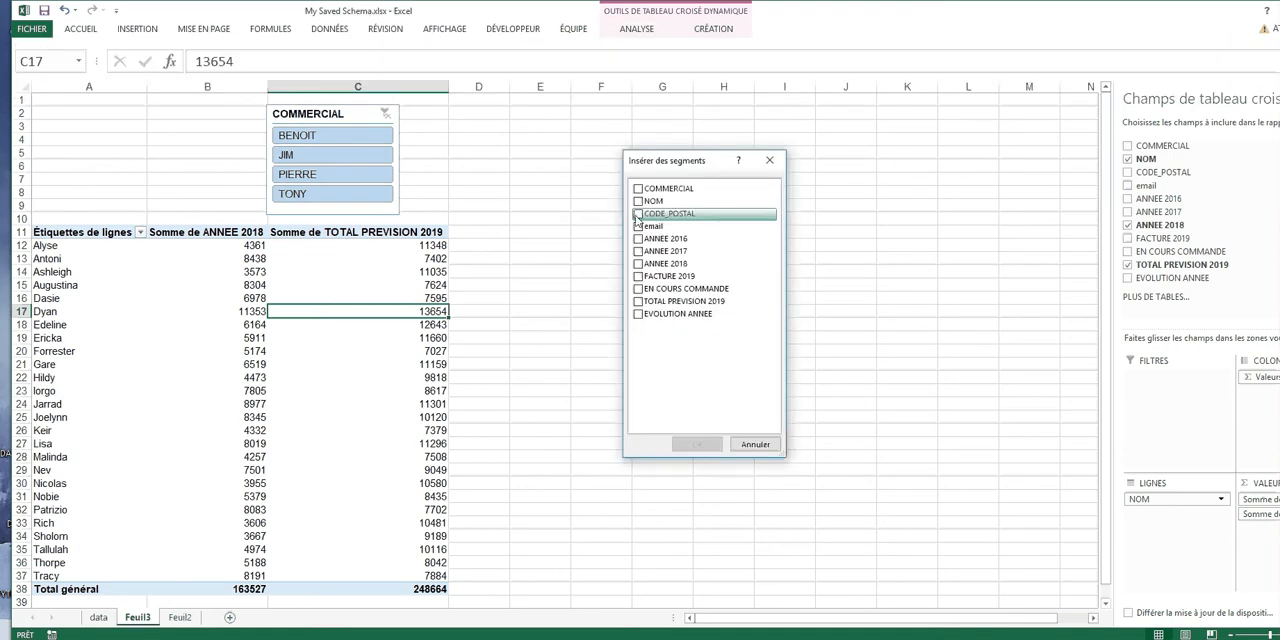
click(638, 214)
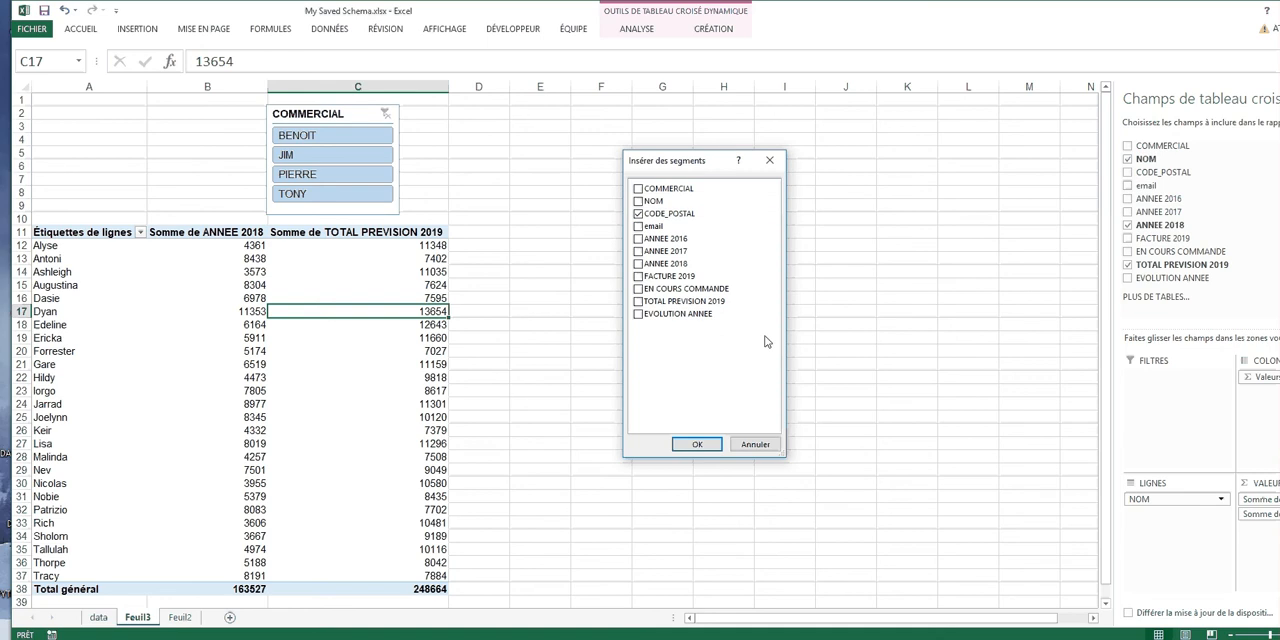
click(705, 452)
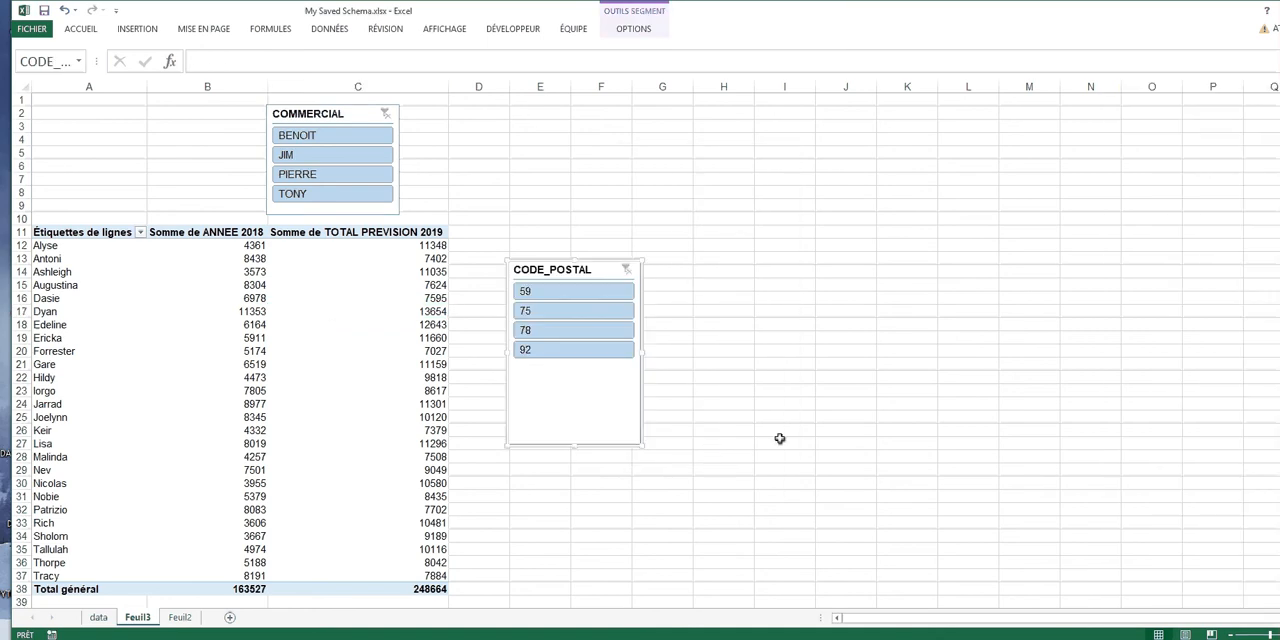
drag(590, 265, 533, 108)
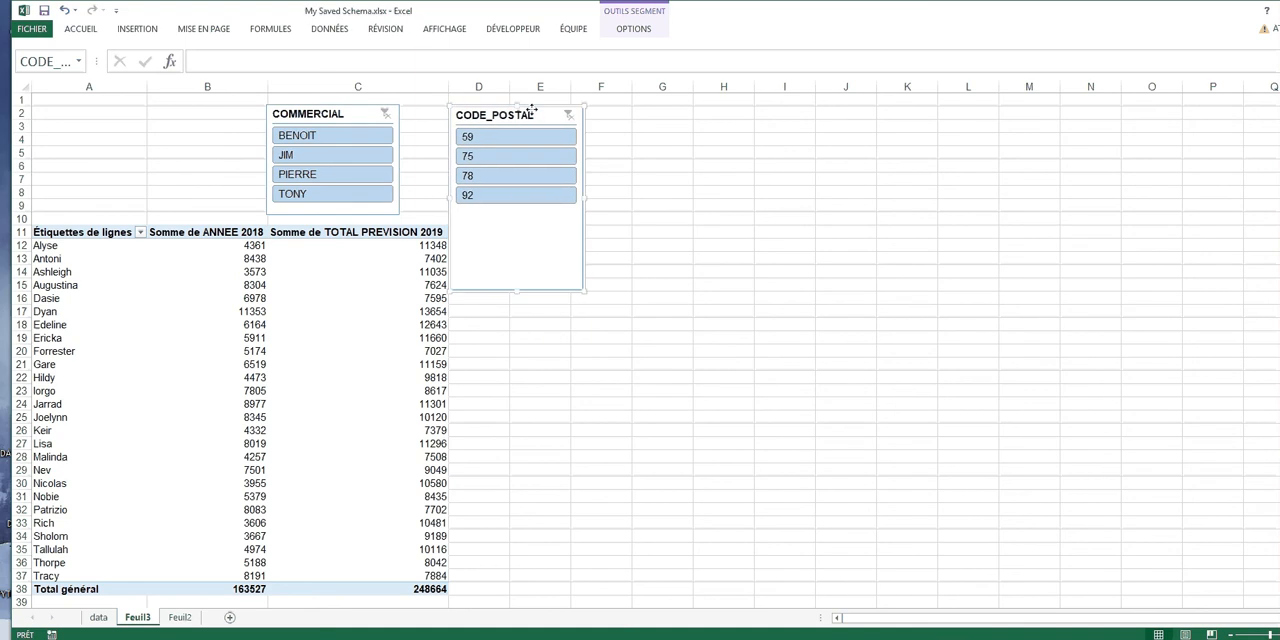
drag(517, 291, 504, 216)
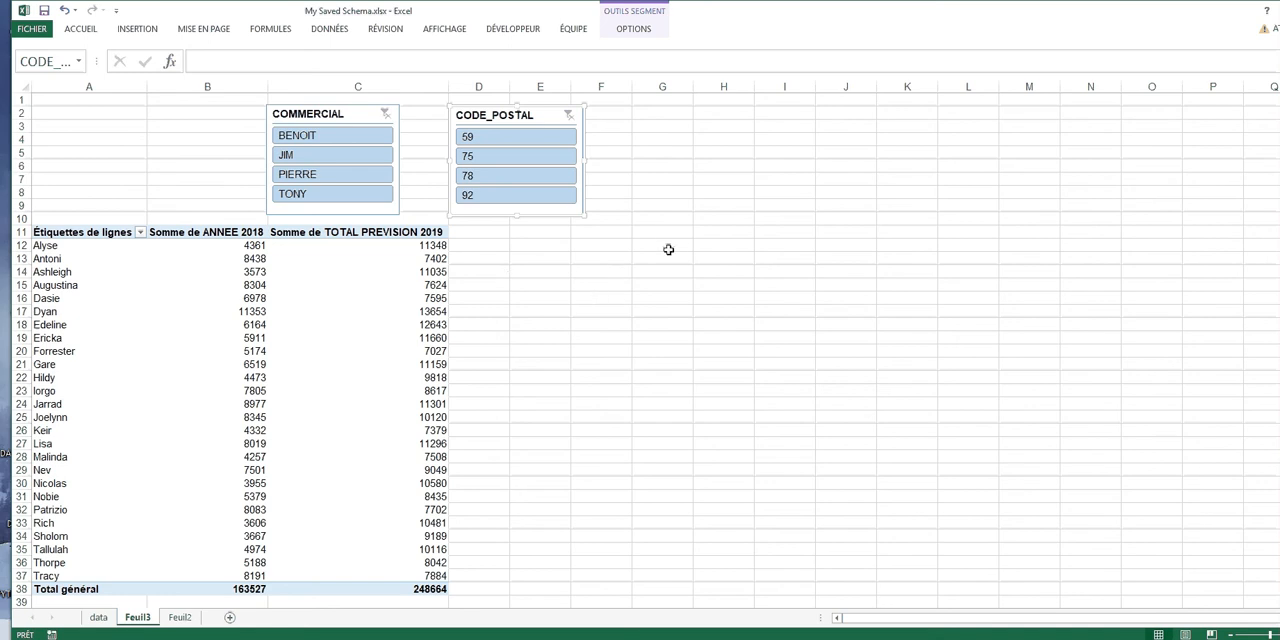
Filter the pivot table by each salesperson in turn with the COMMERCIAL slicer, from the first entry to the last
click(320, 140)
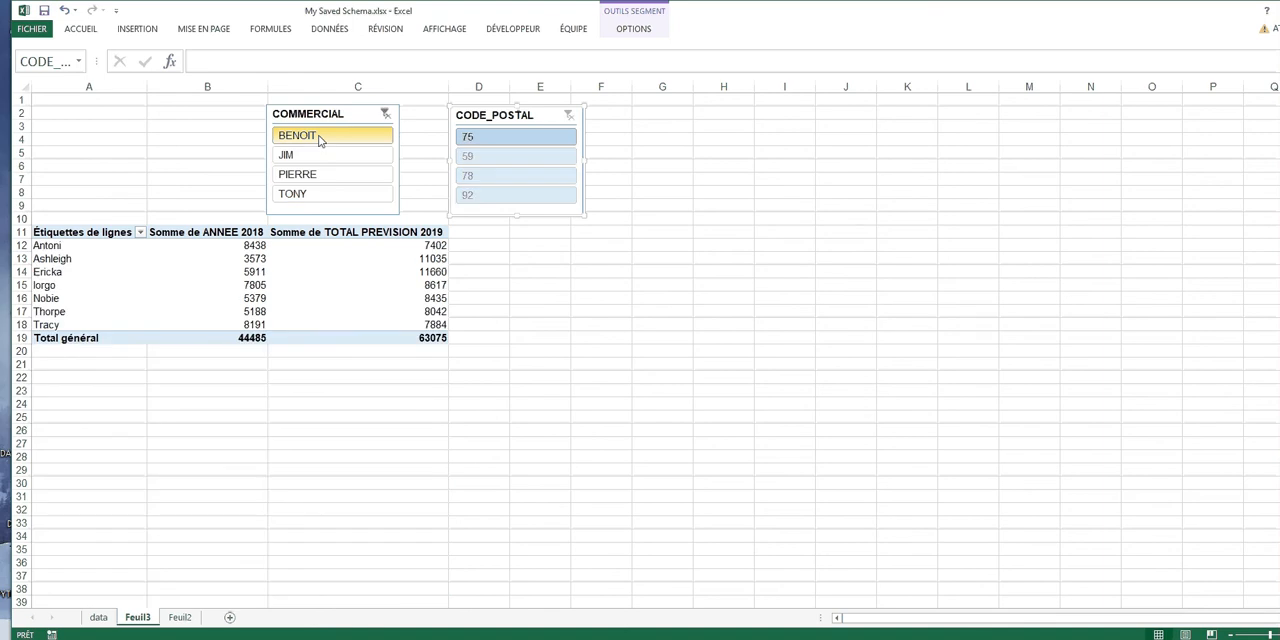
click(324, 158)
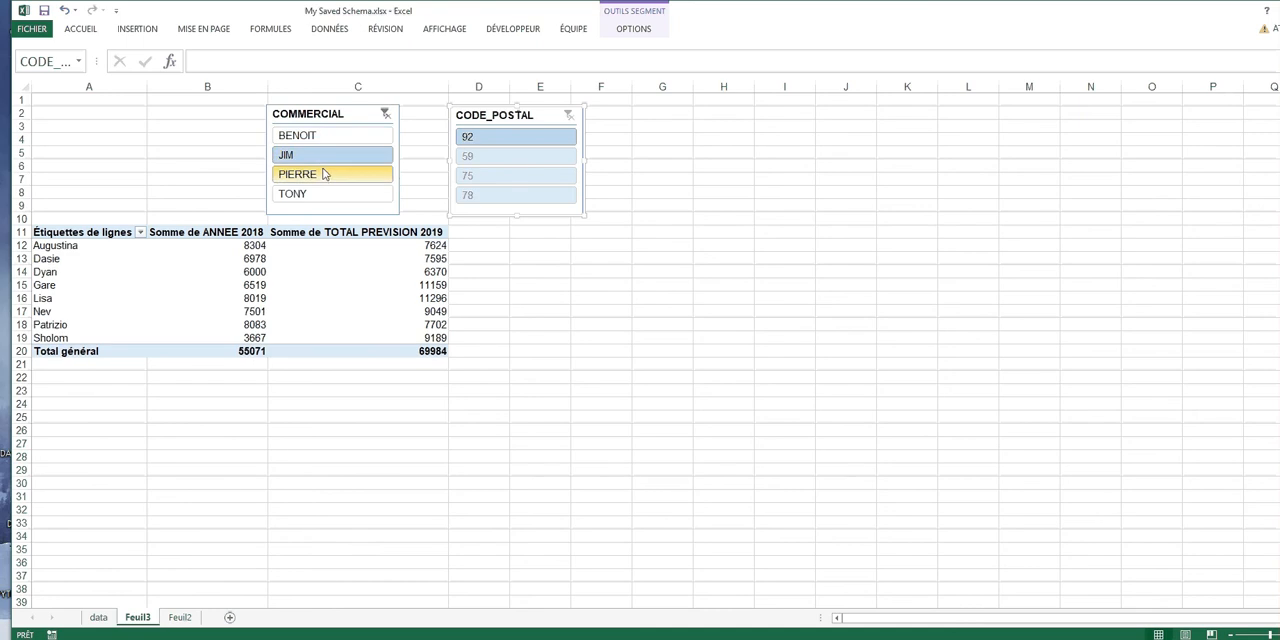
click(324, 175)
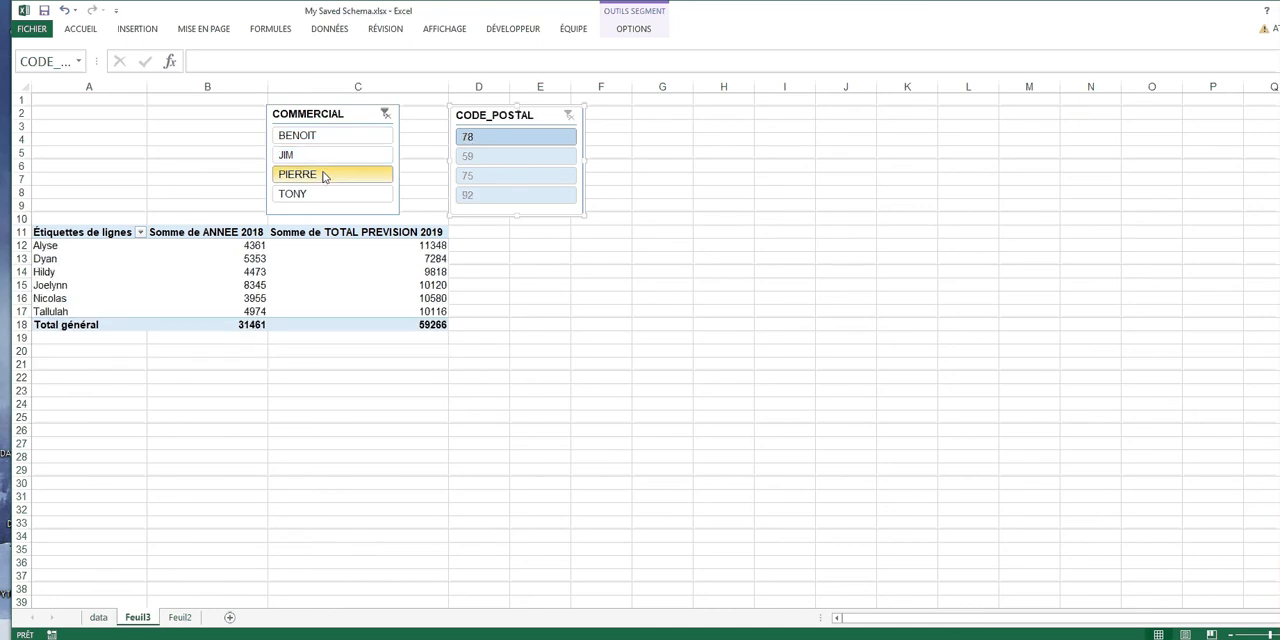
click(323, 198)
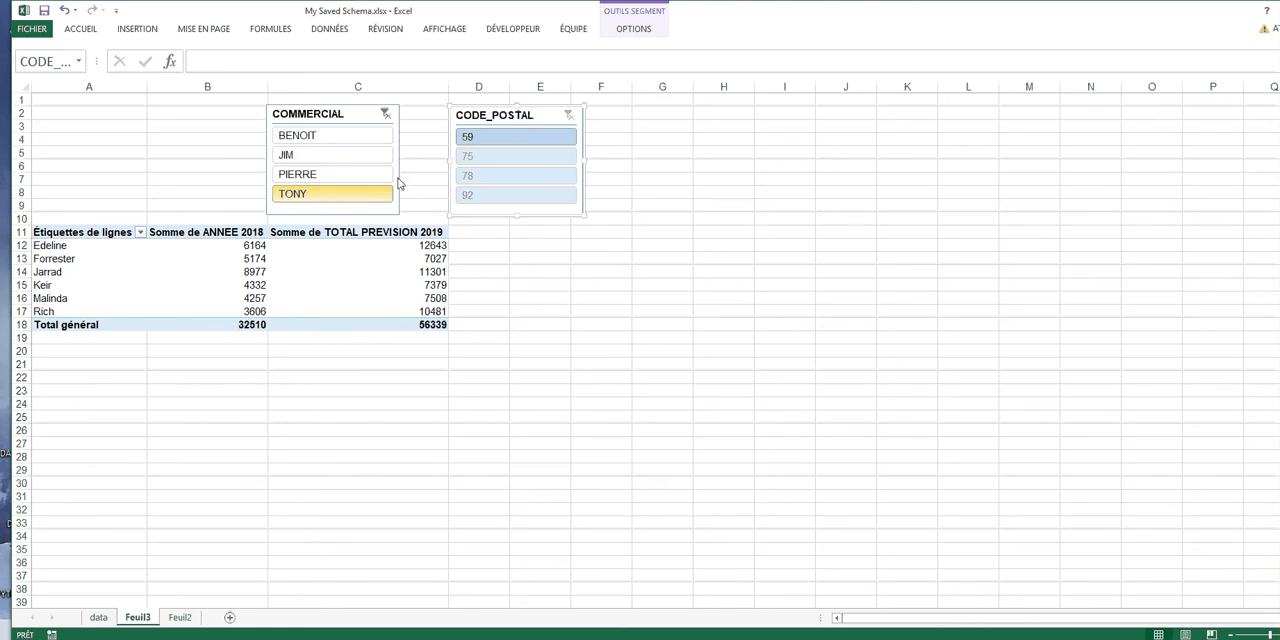
Try filtering by postal codes 59, 75, 78 and 92 in turn while keeping the COMMERCIAL filter active
click(513, 140)
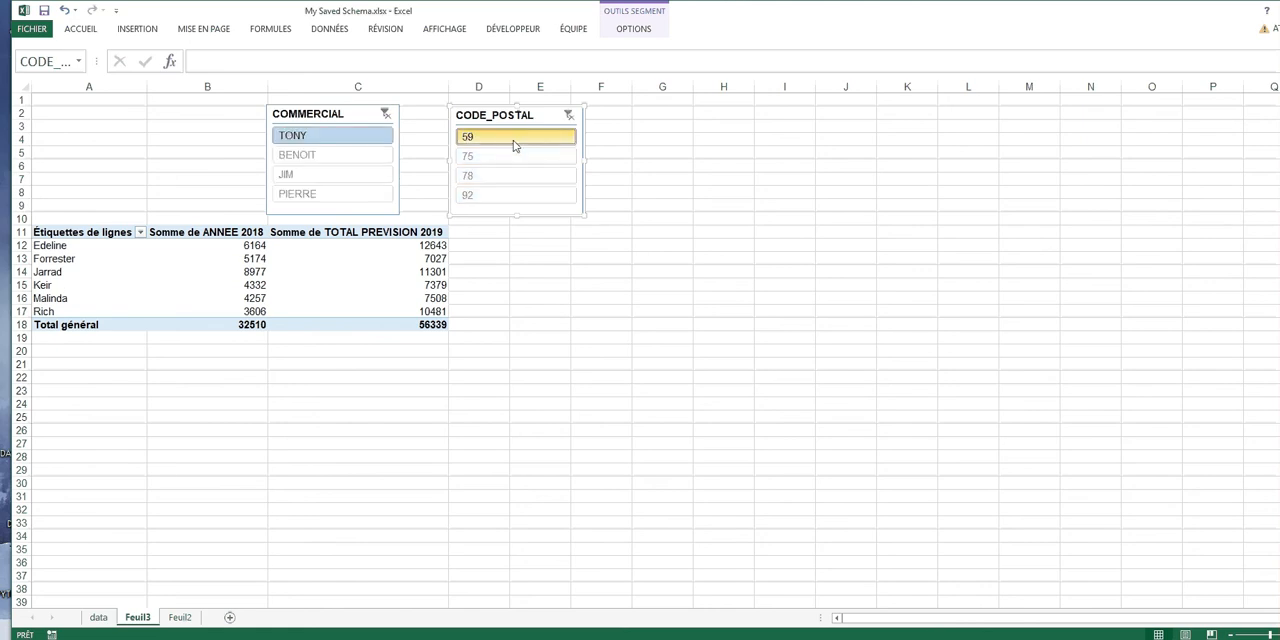
click(512, 160)
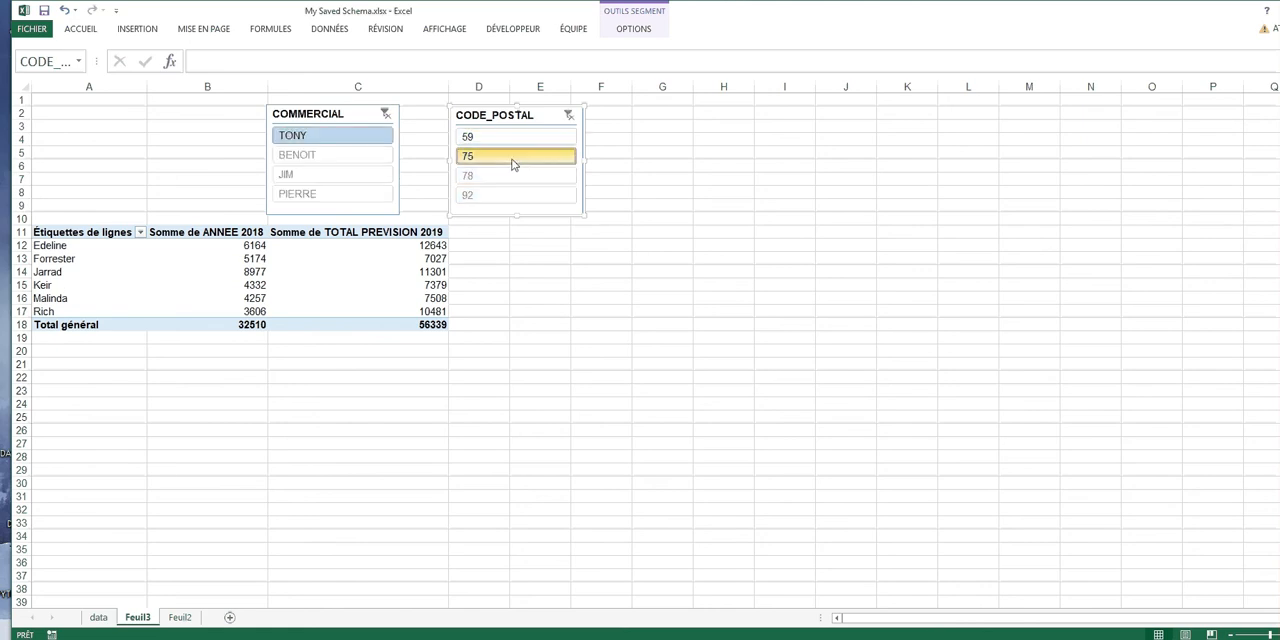
click(513, 176)
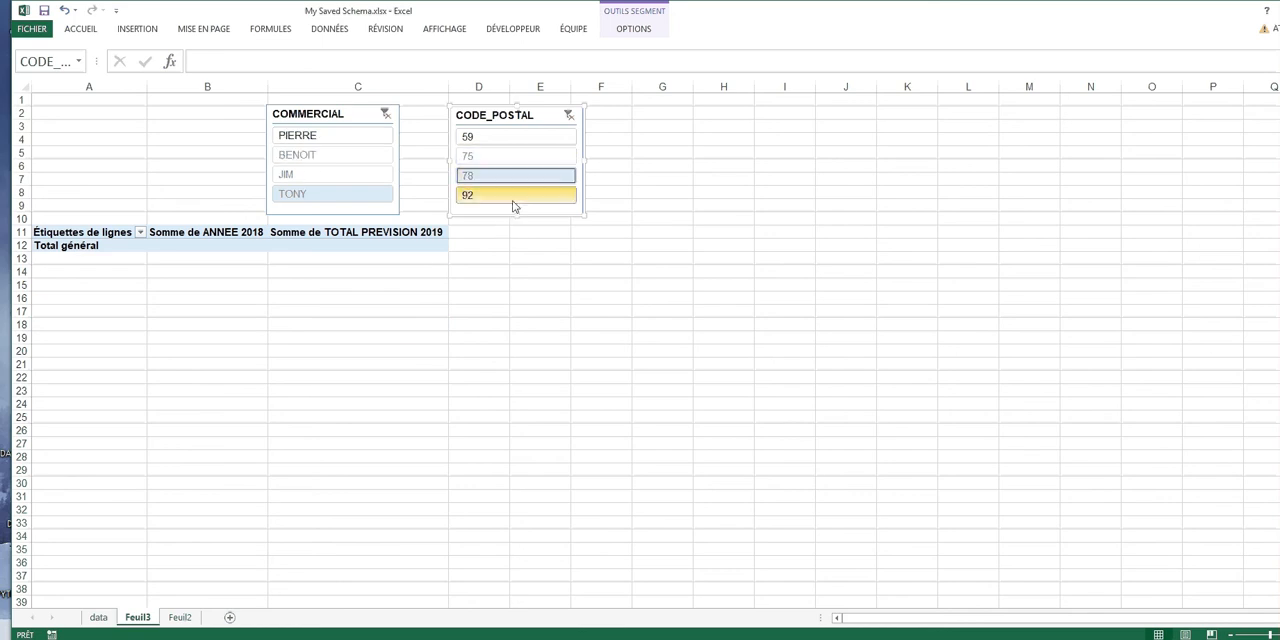
click(513, 199)
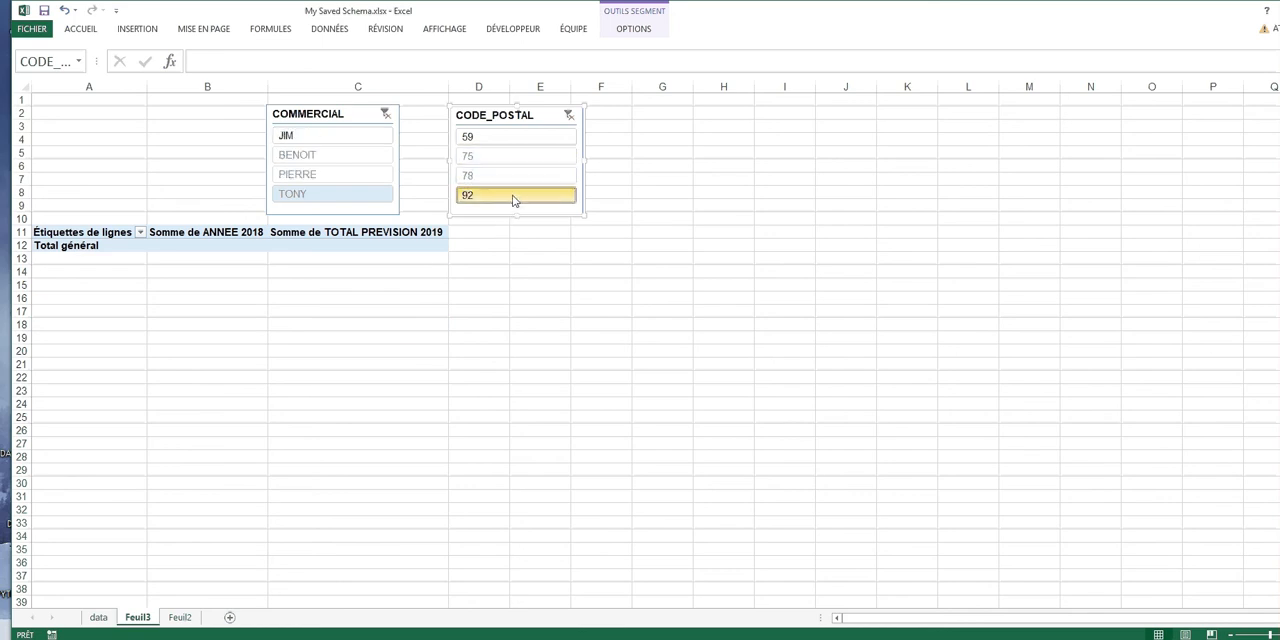
Clear the COMMERCIAL filter and filter the pivot table by postal codes 59, 75, 78 and finally 92
click(393, 116)
click(508, 141)
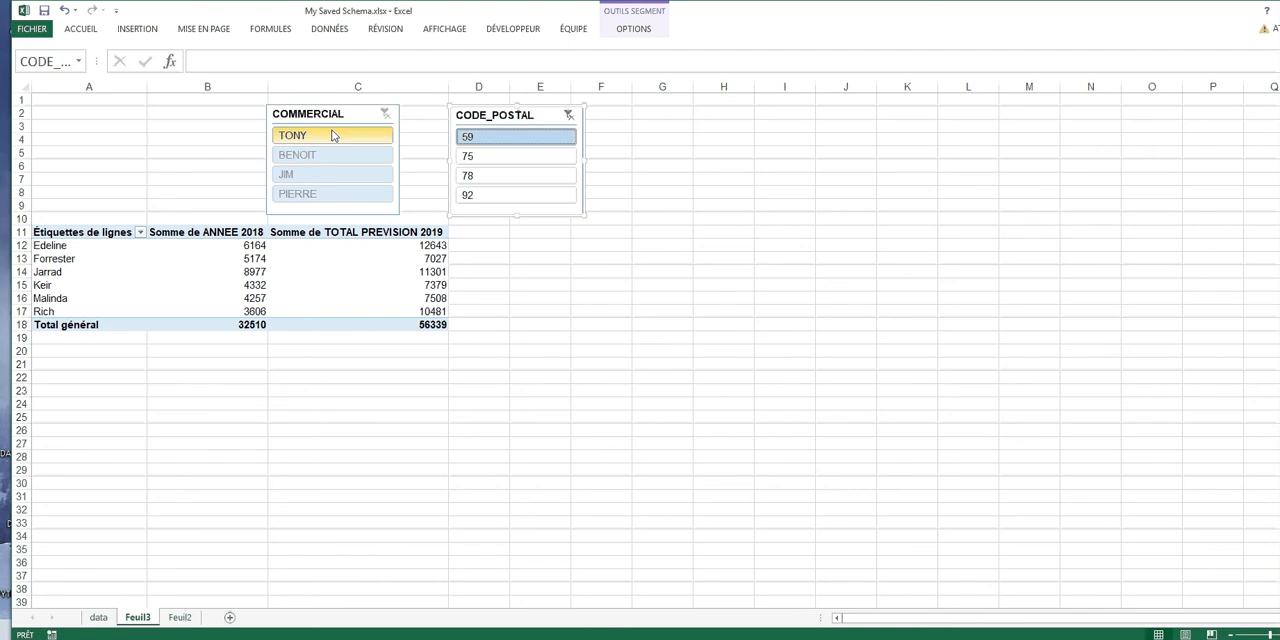
click(540, 158)
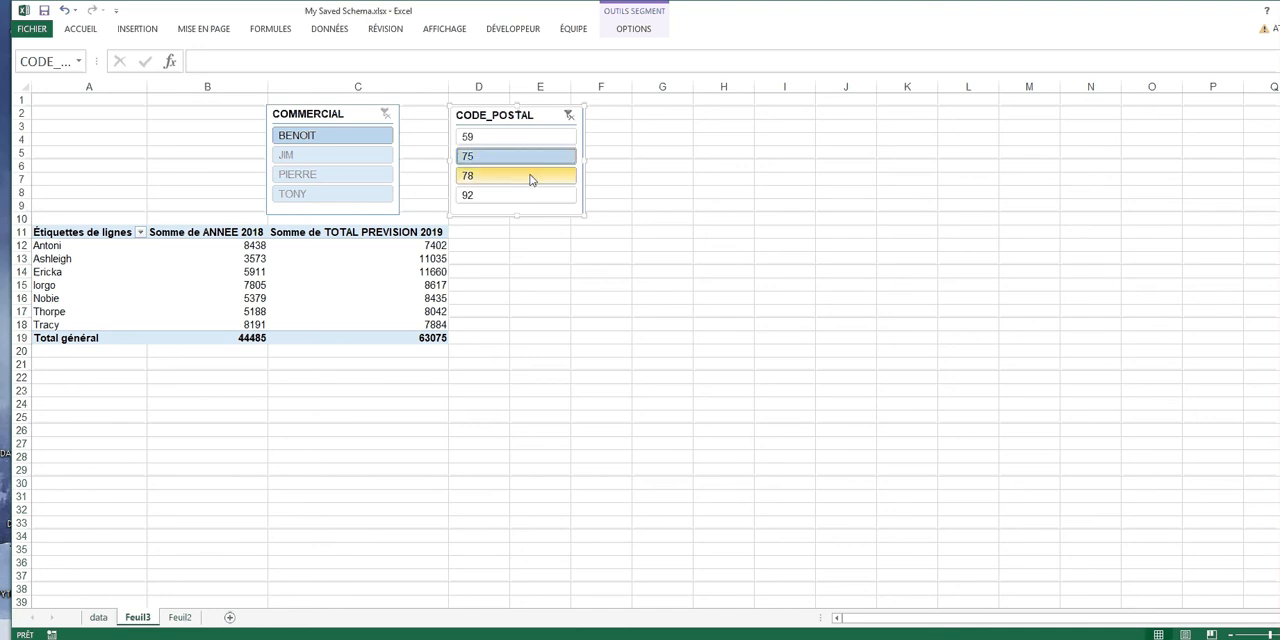
click(530, 177)
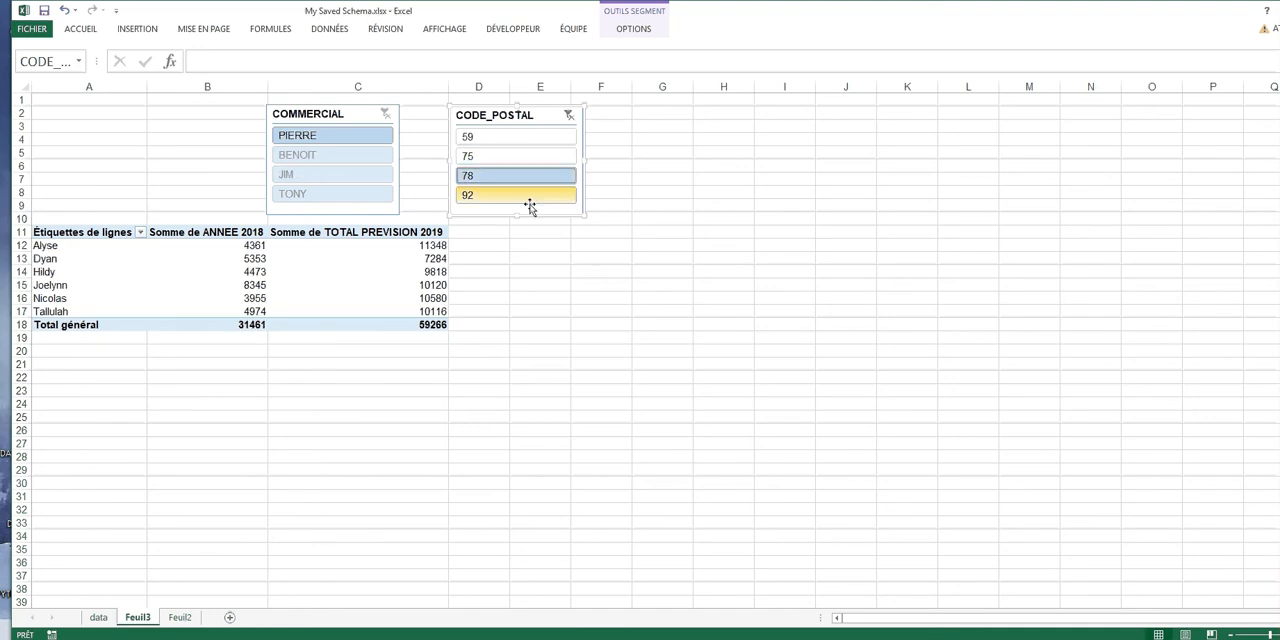
click(533, 196)
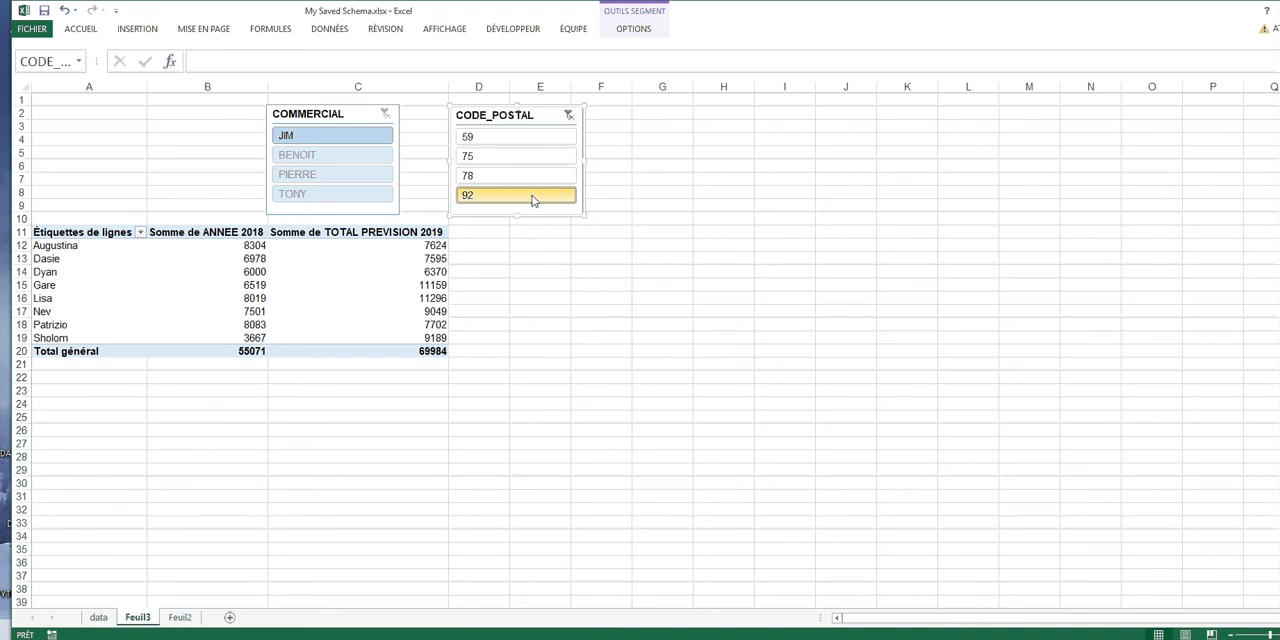